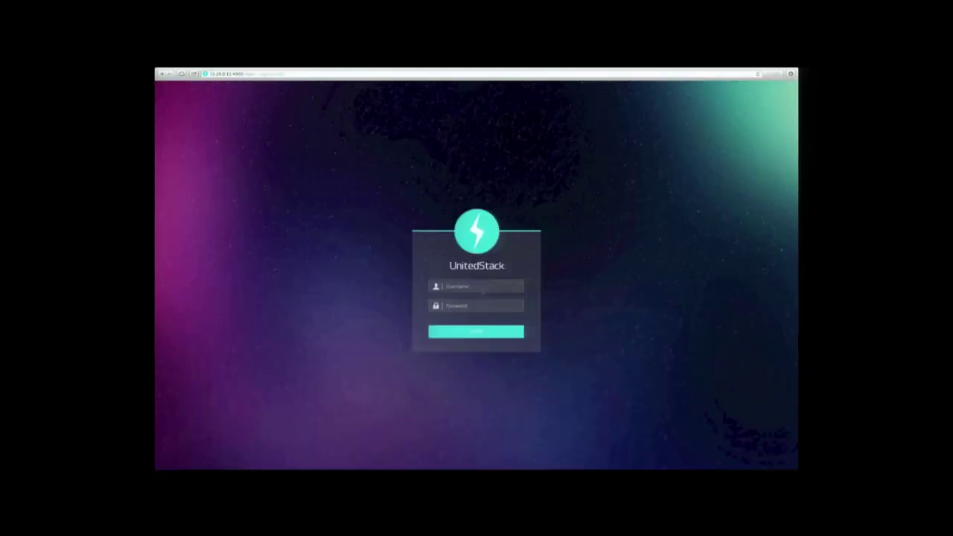
Log in to the UnitedStack dashboard with the demo account's username and password
{"action": "type", "text": "ustack"}
{"action": "key", "text": "Tab"}
{"action": "type", "text": "ustack"}
{"action": "left_click", "coordinate": [485, 332]}
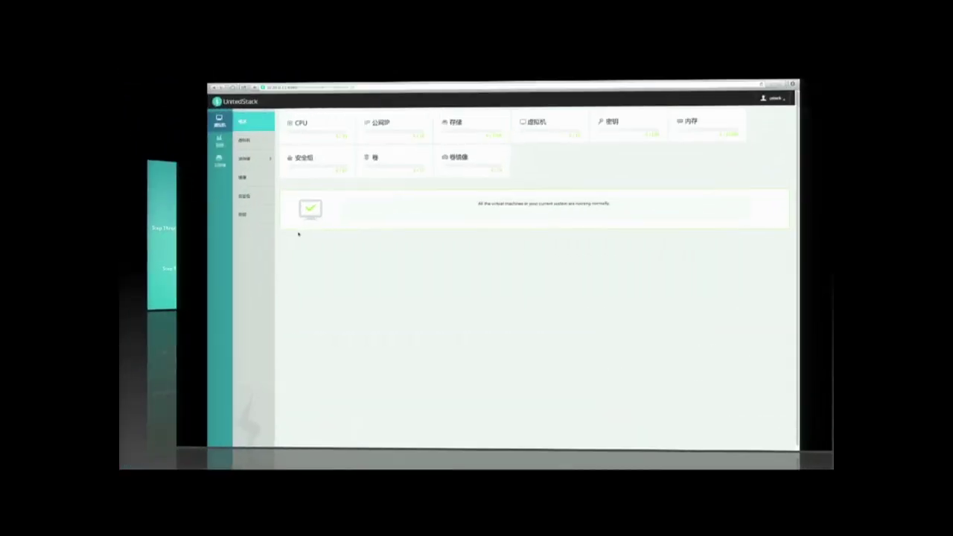
Switch the demo to the admin role and show the master host's monitoring charts
{"action": "left_click", "coordinate": [770, 89]}
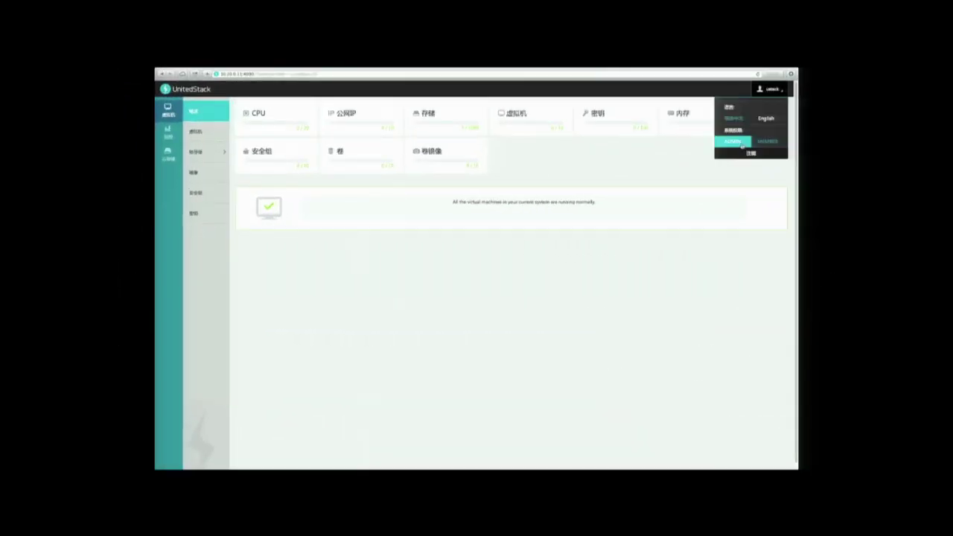
{"action": "left_click", "coordinate": [740, 143]}
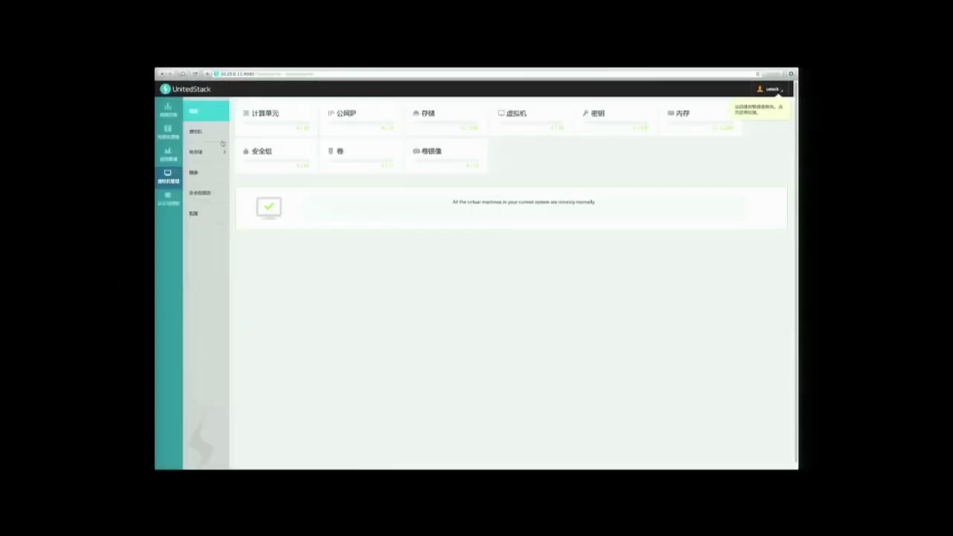
{"action": "left_click", "coordinate": [168, 132]}
{"action": "left_click", "coordinate": [246, 130]}
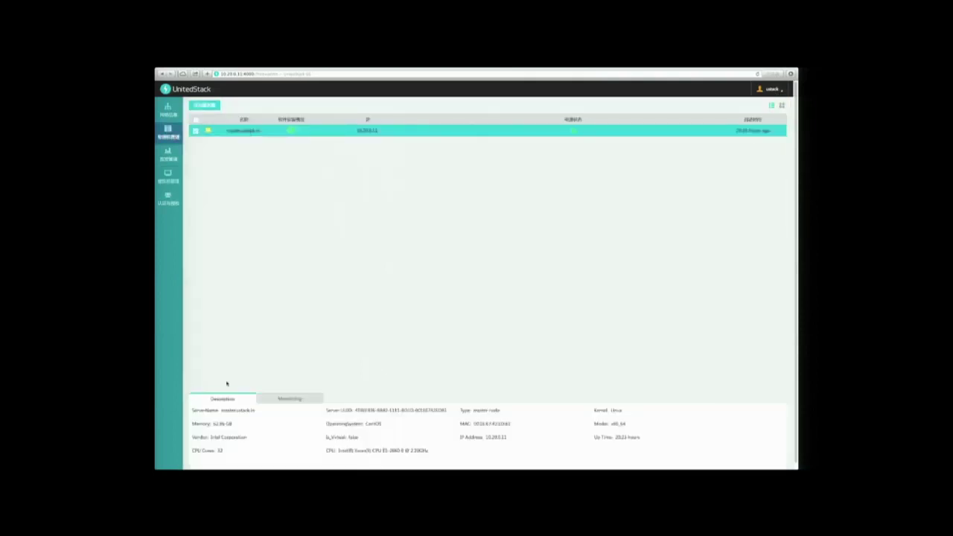
{"action": "left_click", "coordinate": [295, 403]}
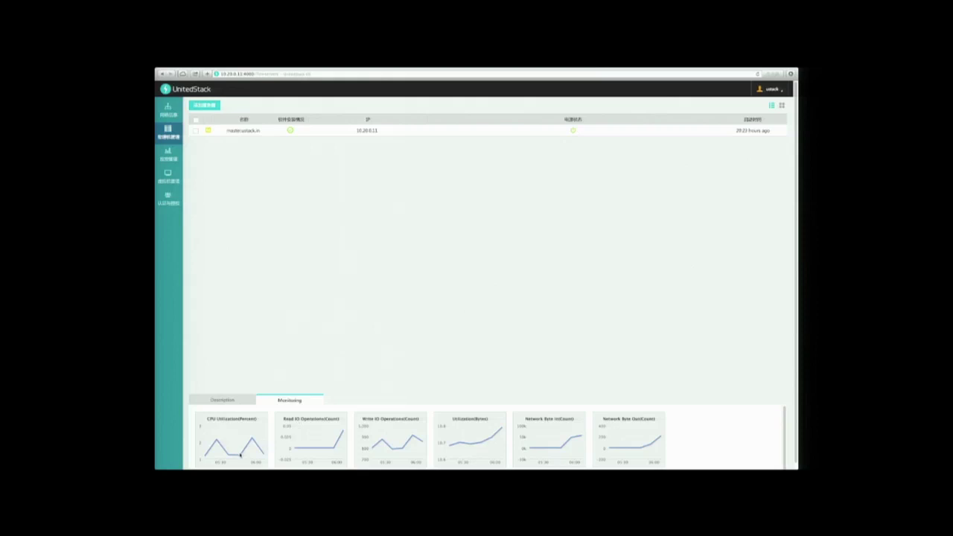
{"action": "scroll", "coordinate": [539, 420], "scroll_direction": "down", "scroll_amount": 2}
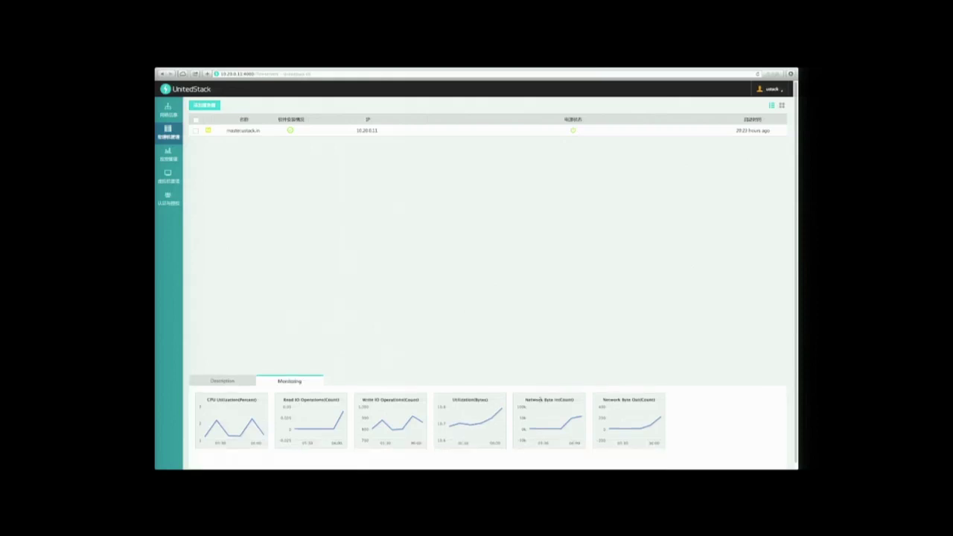
Add a second host, then leave fullscreen playback and return to the slides
{"action": "left_click", "coordinate": [204, 105]}
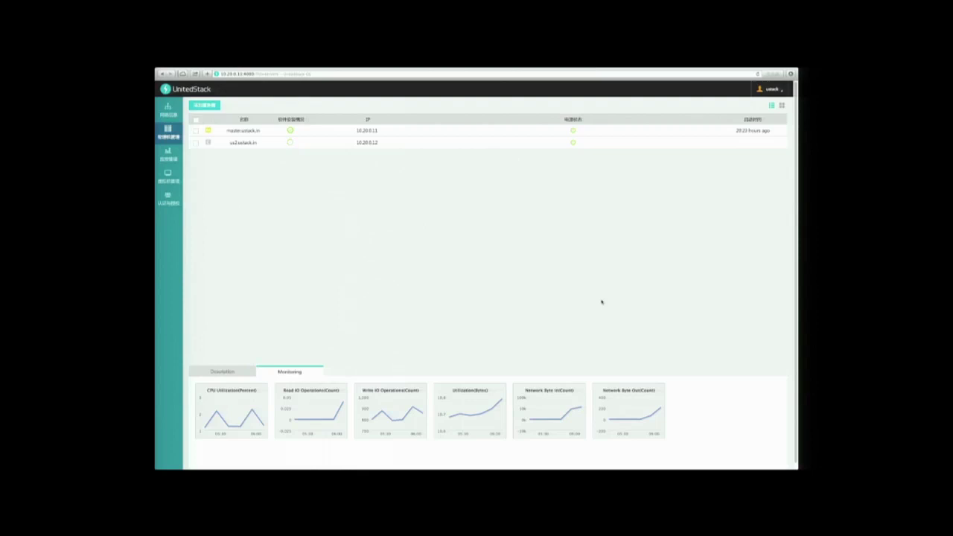
{"action": "double_click", "coordinate": [402, 329]}
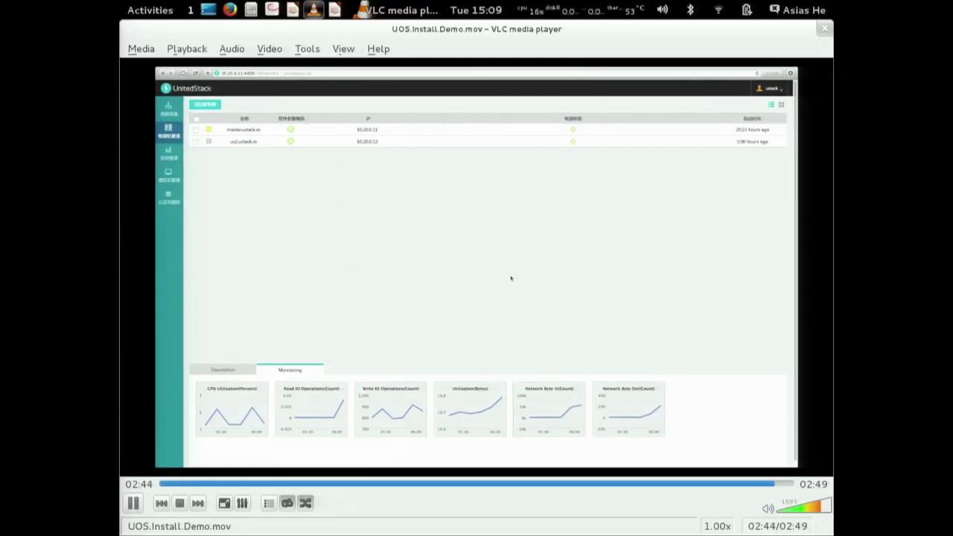
{"action": "key", "text": "alt+Tab"}
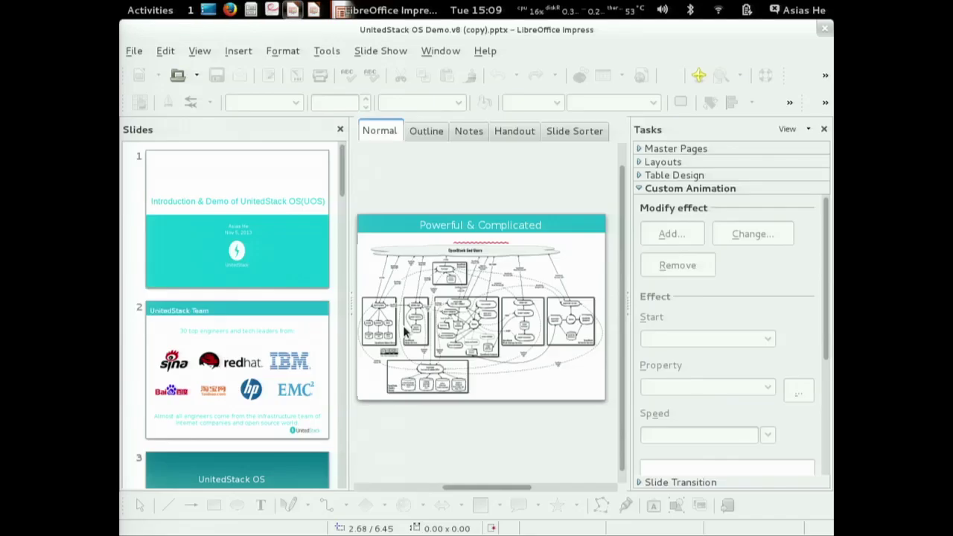
Bring the Firefox window with the live UnitedStack dashboard to the front
{"action": "key", "text": "alt+Tab"}
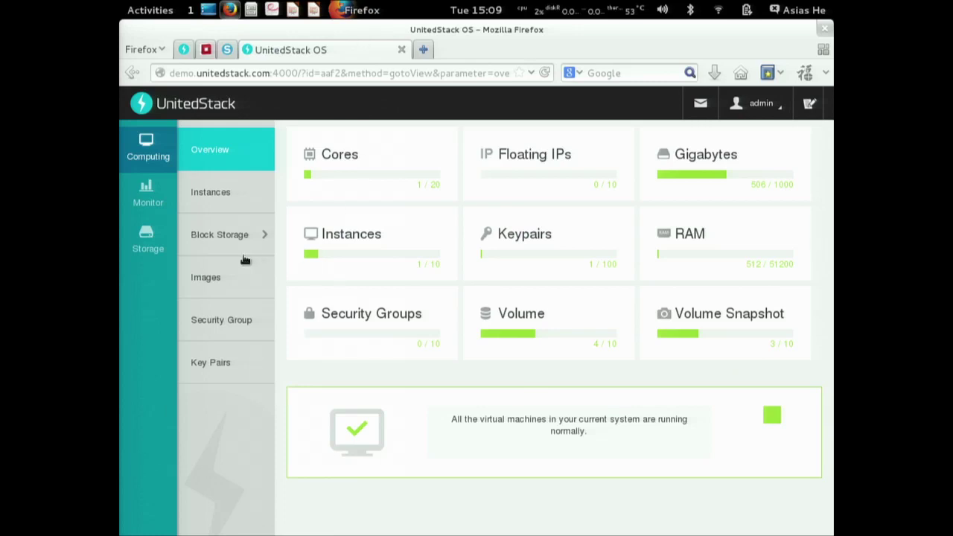
Go from Overview to the Instances list and open the Launch Instance form
{"action": "left_click", "coordinate": [230, 163]}
{"action": "left_click", "coordinate": [227, 205]}
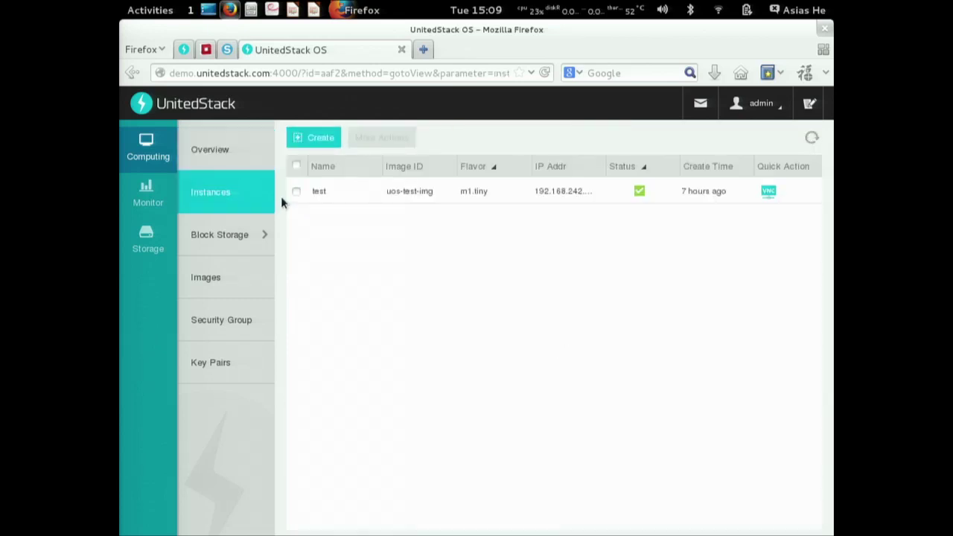
{"action": "left_click", "coordinate": [332, 136]}
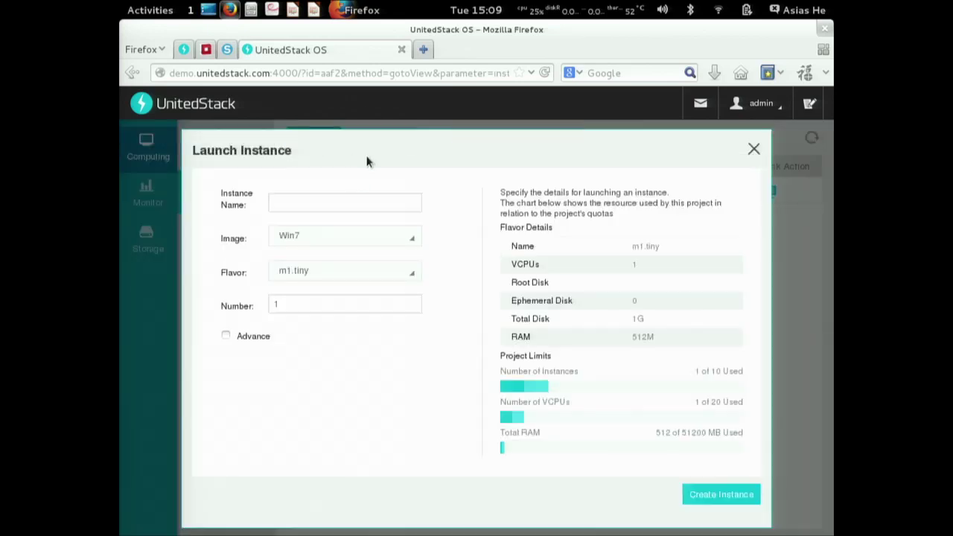
Launch 8 m1.small instances named win7 and open the first one's console
{"action": "left_click", "coordinate": [323, 203]}
{"action": "type", "text": "win7"}
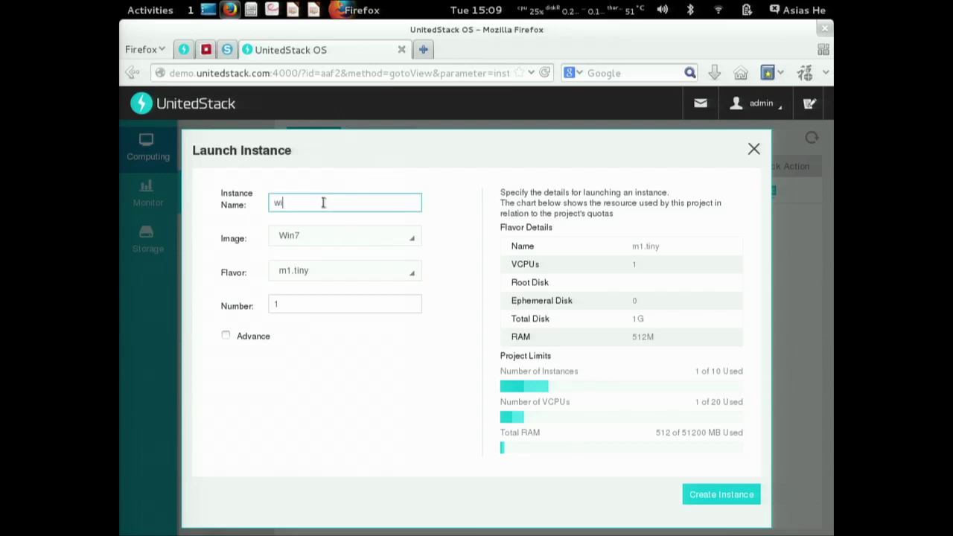
{"action": "left_click", "coordinate": [332, 276]}
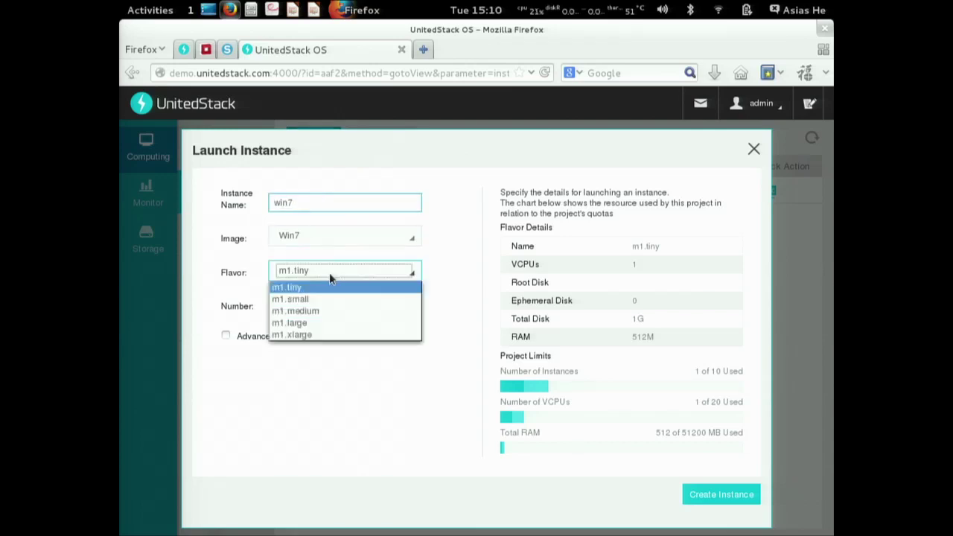
{"action": "left_click", "coordinate": [325, 299]}
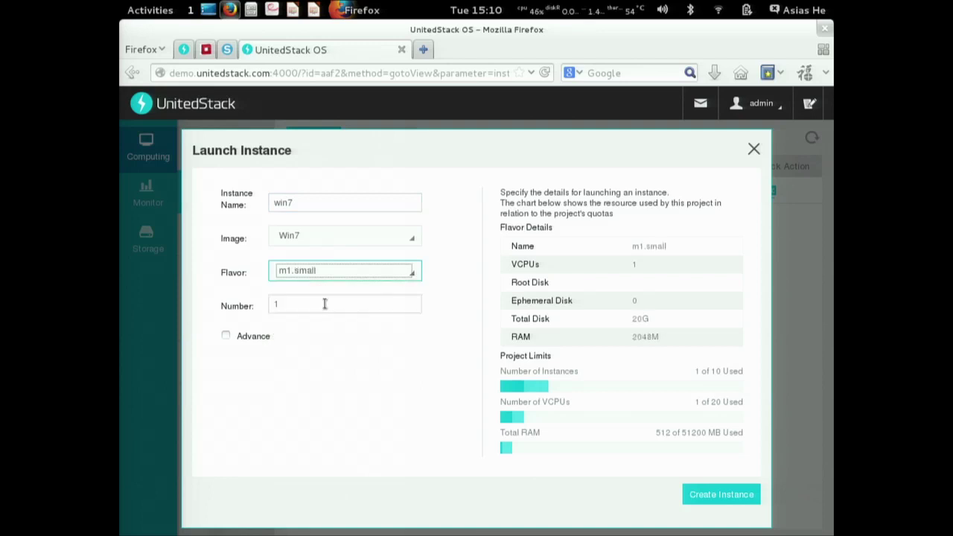
{"action": "left_click", "coordinate": [313, 302]}
{"action": "type", "text": "8"}
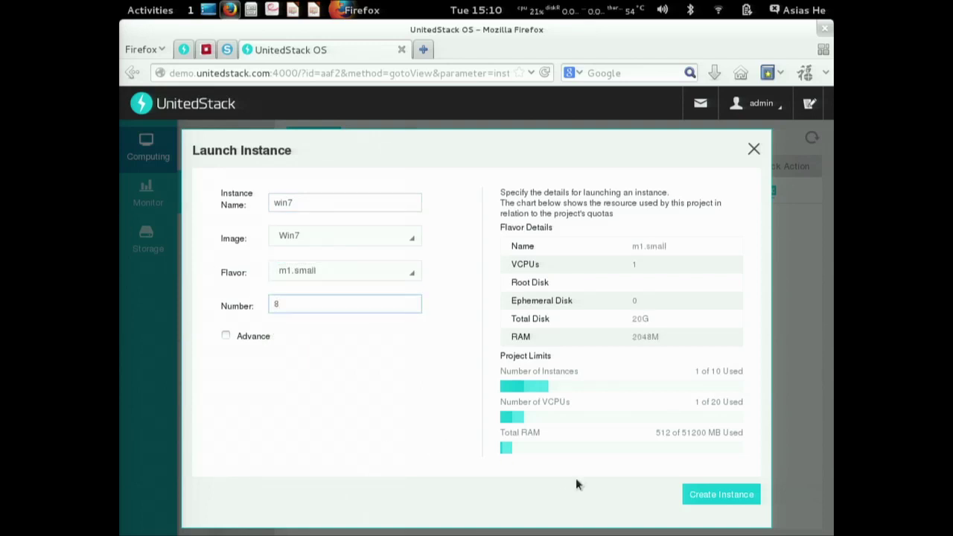
{"action": "left_click", "coordinate": [748, 500]}
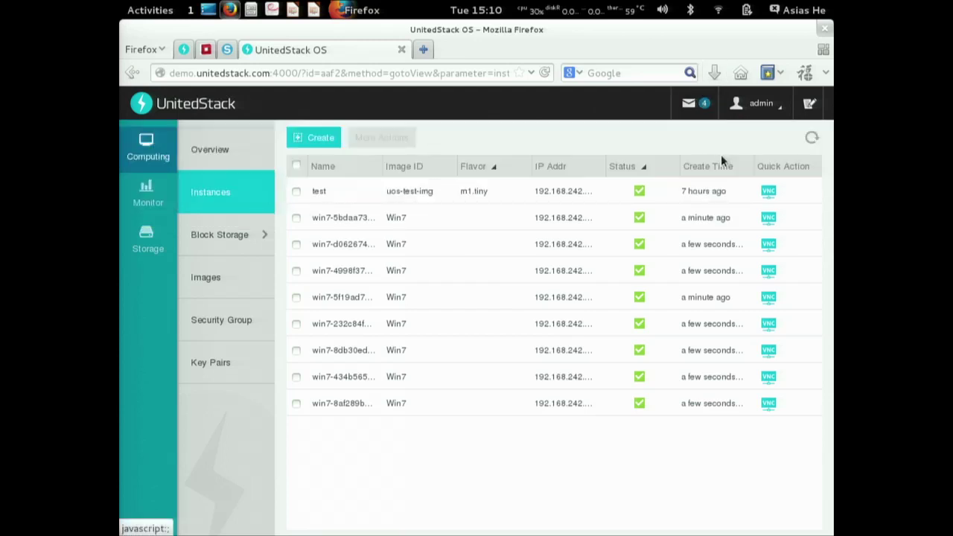
{"action": "left_click", "coordinate": [770, 218]}
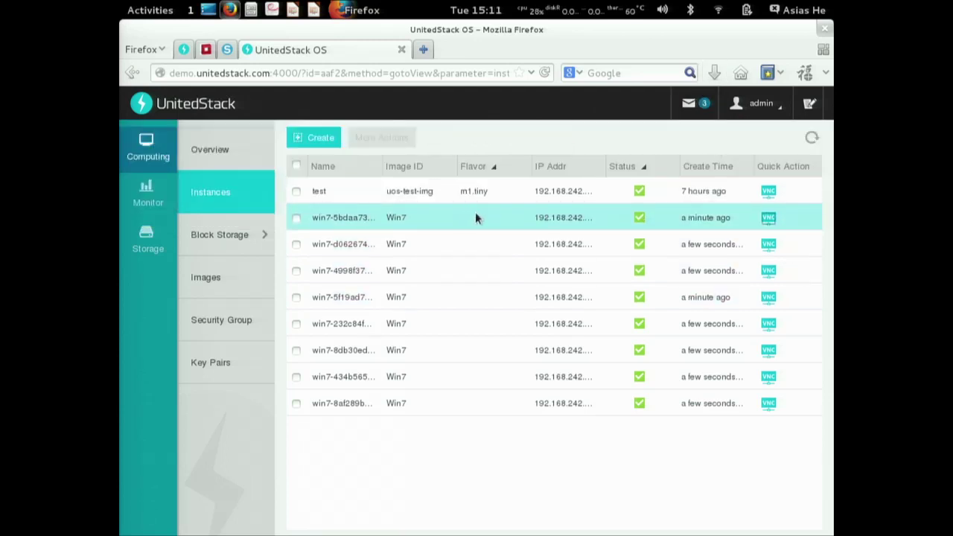
Watch Windows boot in the win7 console, close it, and open the Block Storage volumes list
{"action": "left_click_drag", "start_coordinate": [392, 48], "coordinate": [468, 82]}
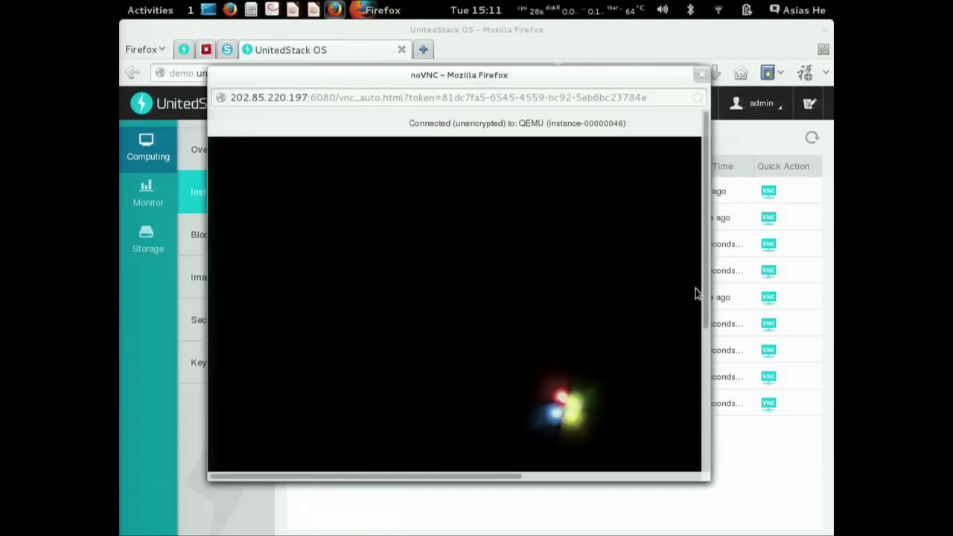
{"action": "left_click_drag", "start_coordinate": [703, 302], "coordinate": [706, 407]}
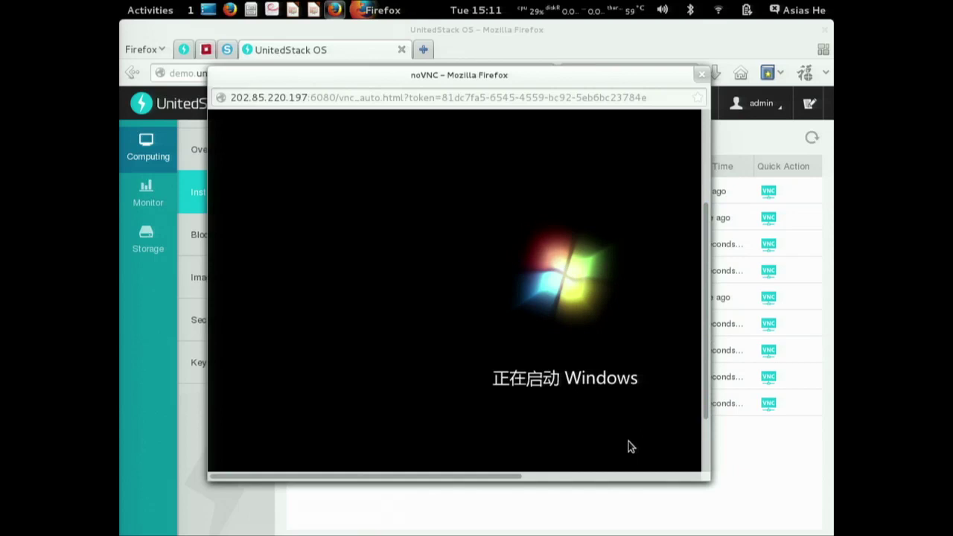
{"action": "left_click", "coordinate": [705, 74]}
{"action": "left_click", "coordinate": [215, 246]}
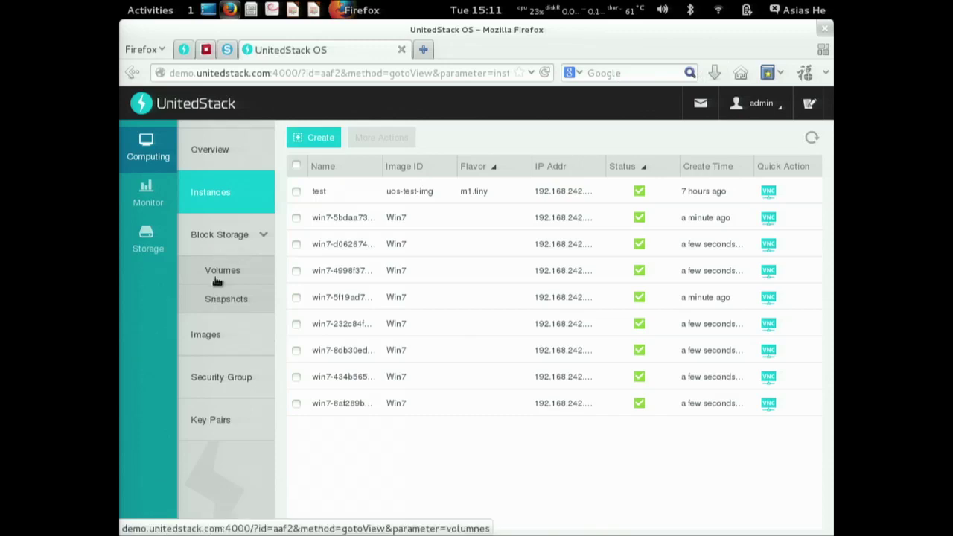
{"action": "left_click", "coordinate": [216, 277]}
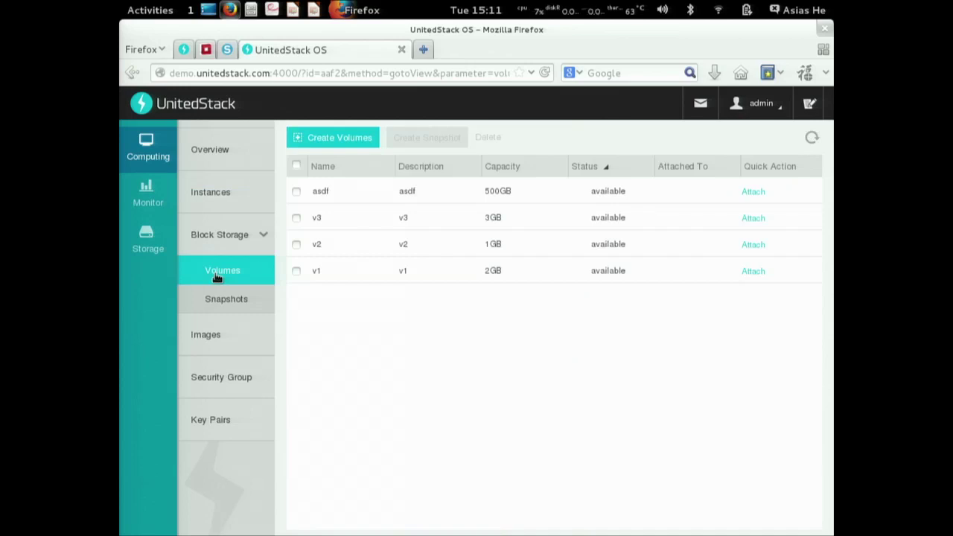
Create volume v3 with description v3, then browse the snapshots and images lists
{"action": "left_click", "coordinate": [345, 146]}
{"action": "left_click", "coordinate": [339, 204]}
{"action": "type", "text": "v3"}
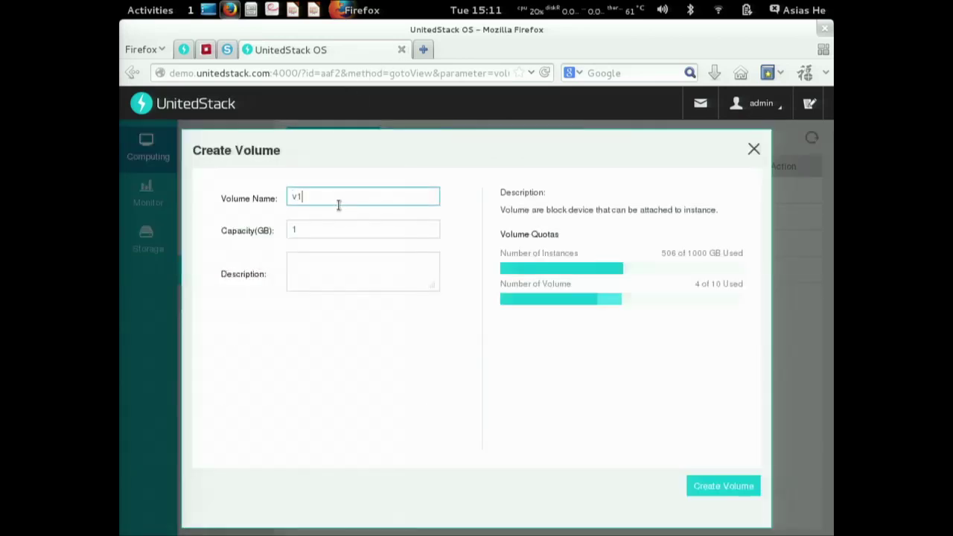
{"action": "left_click", "coordinate": [343, 280]}
{"action": "type", "text": "v3"}
{"action": "left_click", "coordinate": [694, 492]}
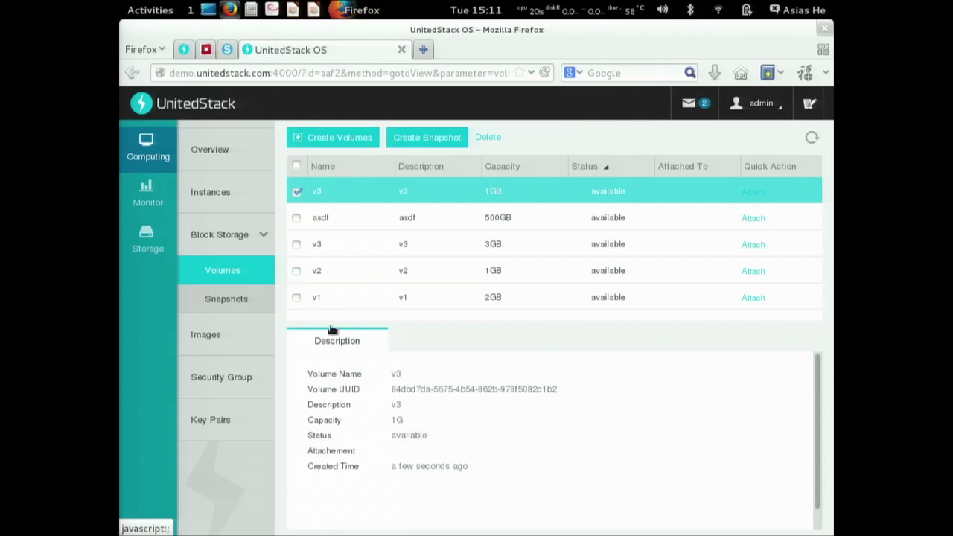
{"action": "left_click", "coordinate": [231, 299]}
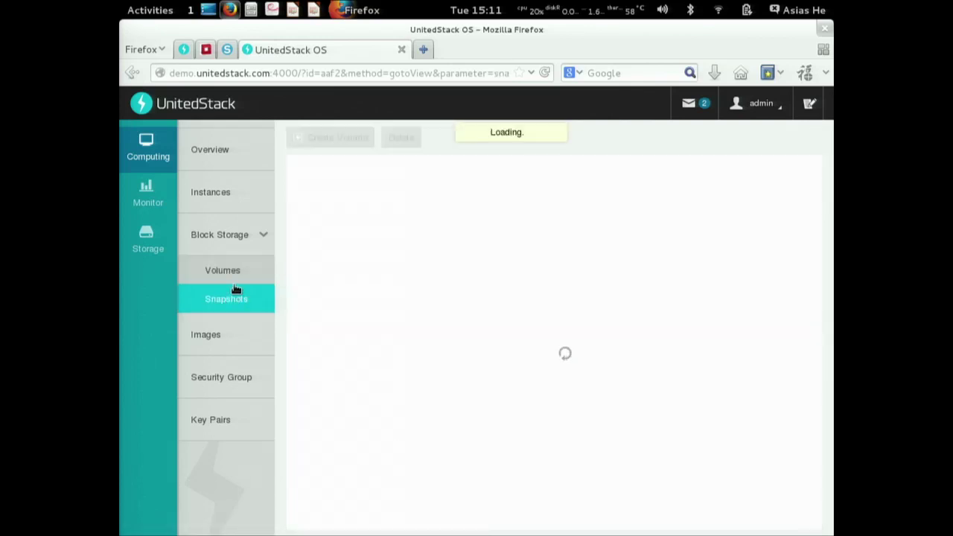
{"action": "left_click", "coordinate": [246, 334]}
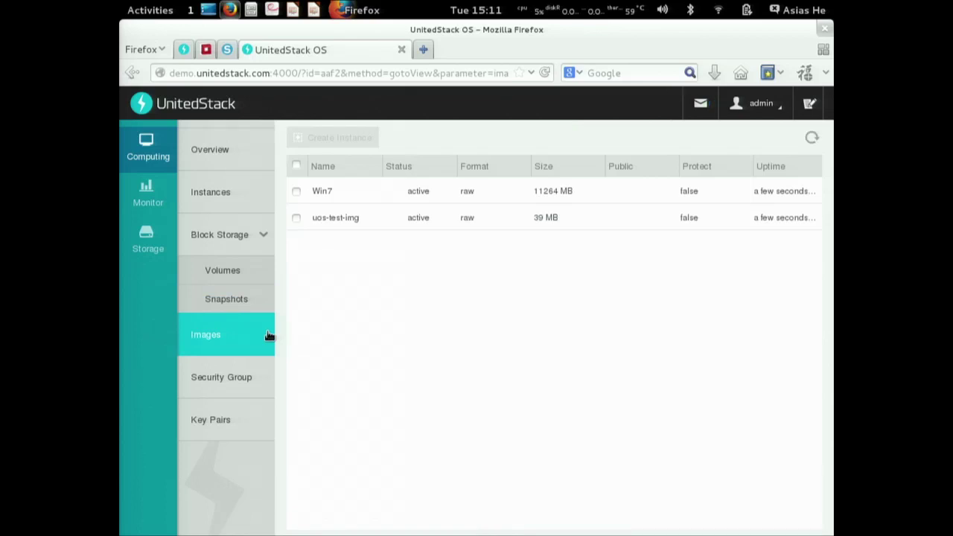
Browse the security groups and key pairs, then open the Ceph monitoring metrics
{"action": "left_click", "coordinate": [240, 372]}
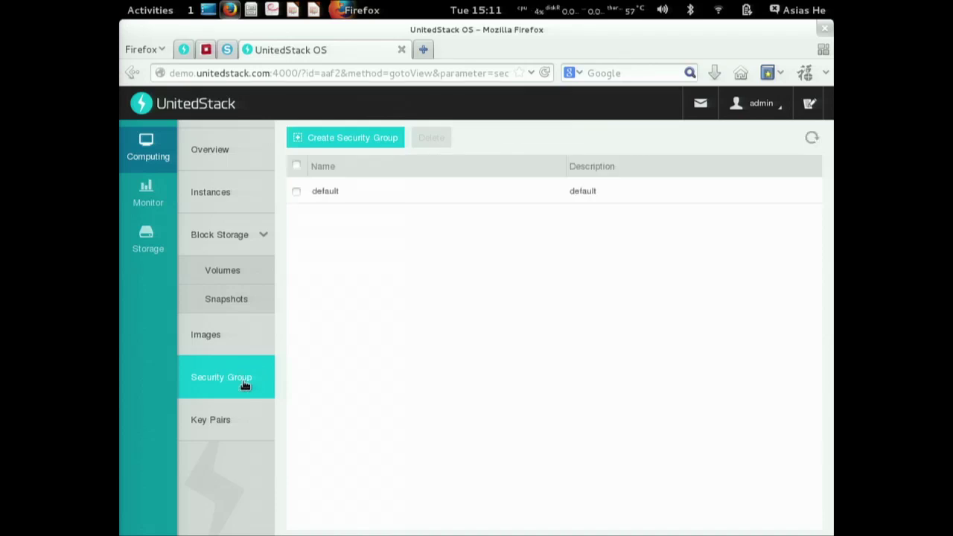
{"action": "left_click", "coordinate": [228, 422]}
{"action": "left_click", "coordinate": [149, 201]}
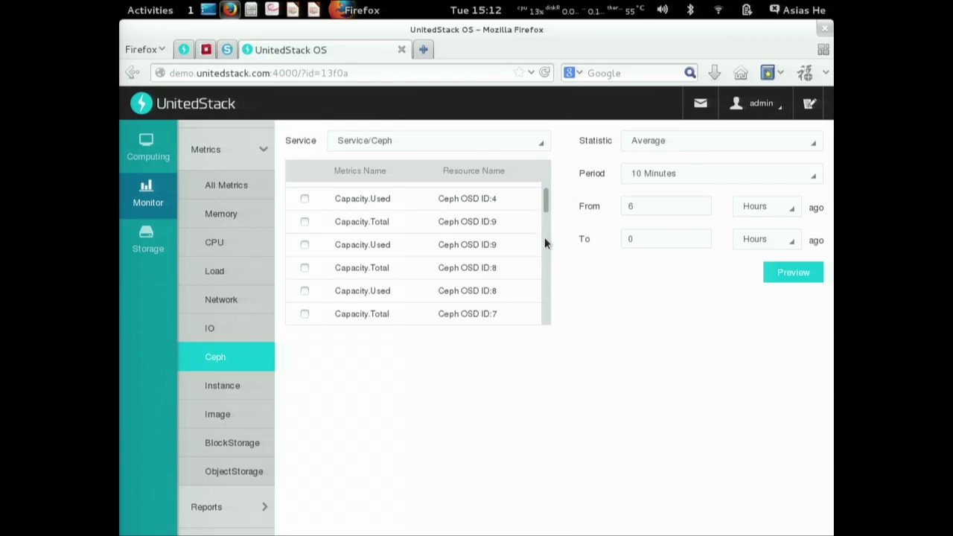
Collapse Metrics, expand Tools and open Create Widget in the Monitor sidebar
{"action": "left_click_drag", "start_coordinate": [546, 207], "coordinate": [545, 260]}
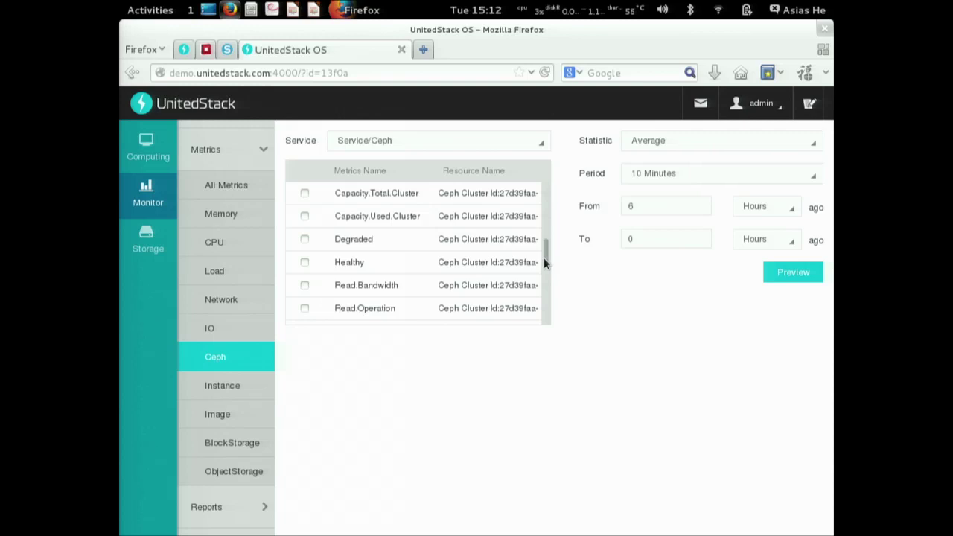
{"action": "left_click", "coordinate": [216, 154]}
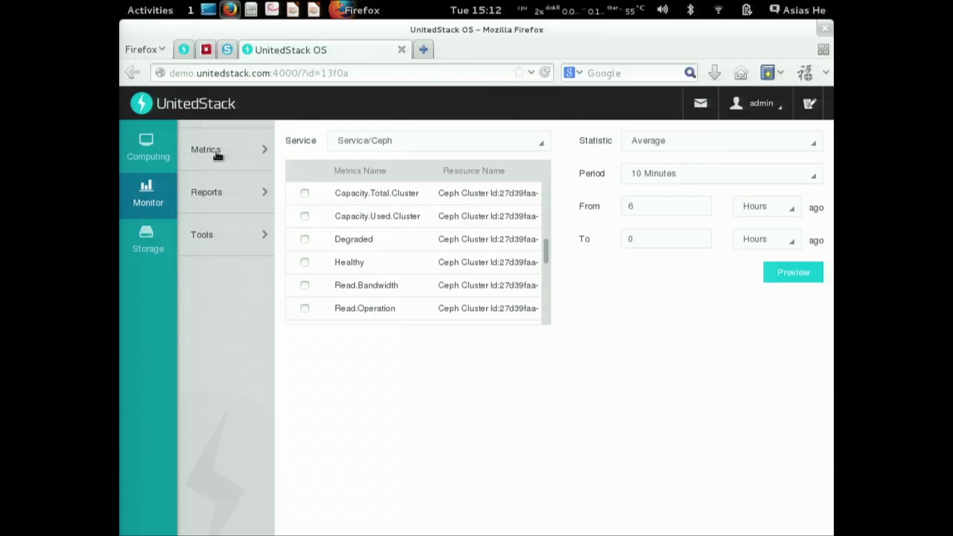
{"action": "left_click", "coordinate": [225, 240]}
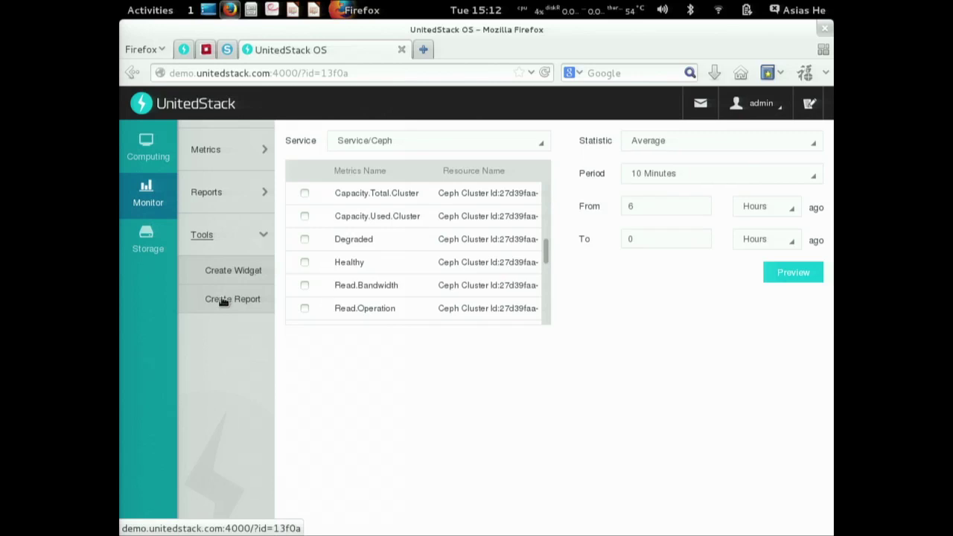
{"action": "left_click", "coordinate": [224, 273]}
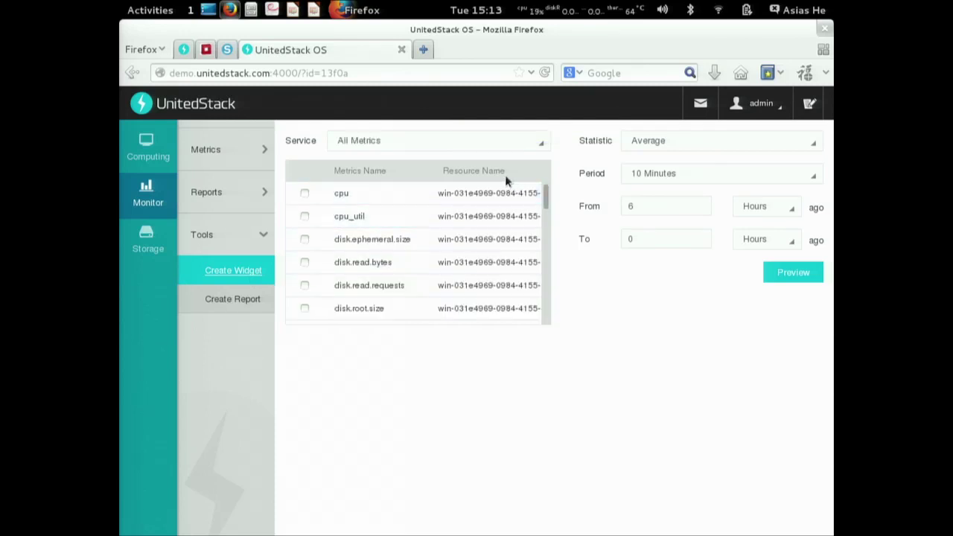
Pick Hardware/CPU, tick Context.Switches for nodes us2 and master, and preview the data
{"action": "left_click", "coordinate": [488, 144]}
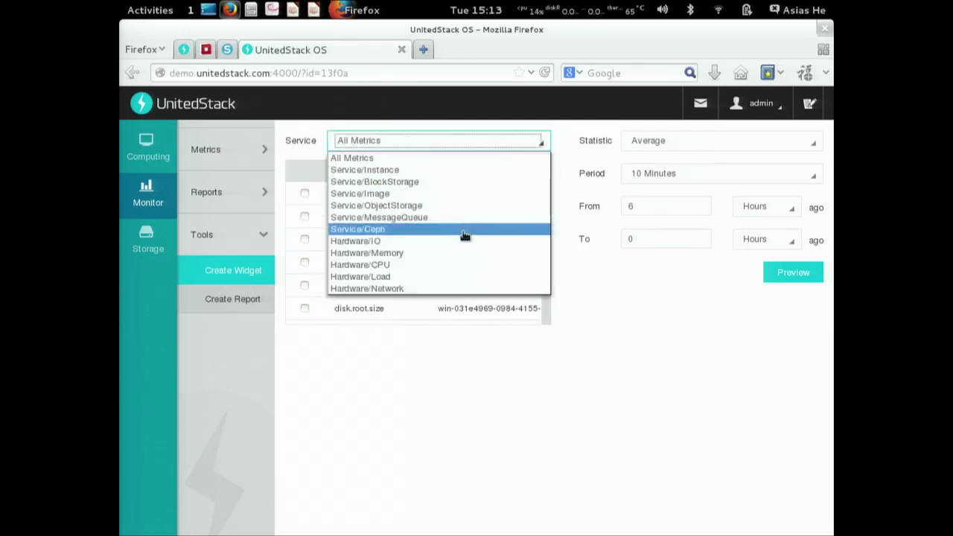
{"action": "left_click", "coordinate": [444, 267]}
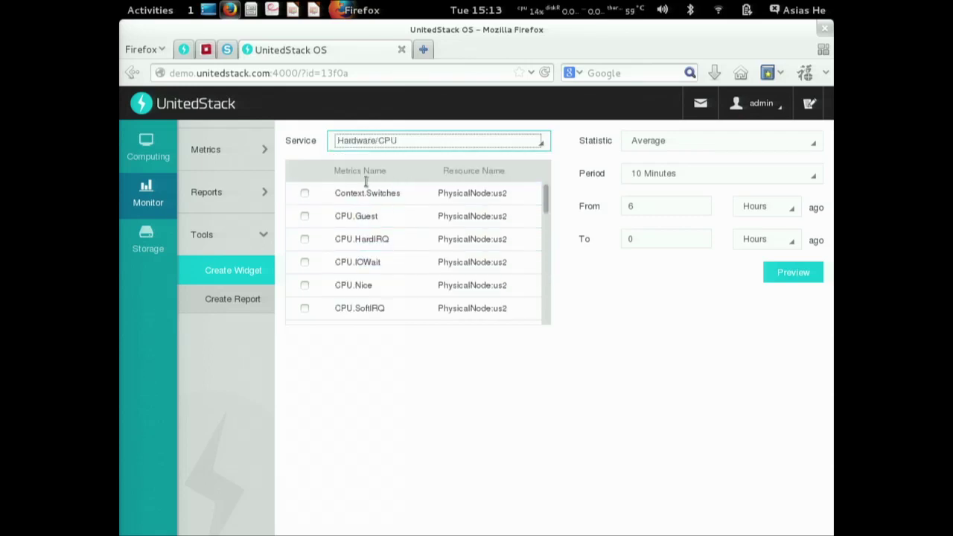
{"action": "left_click", "coordinate": [305, 194]}
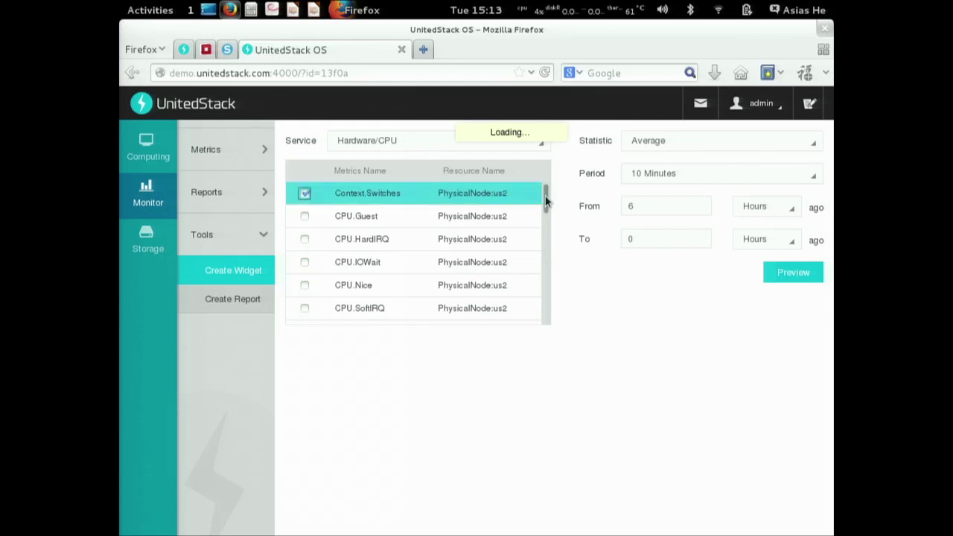
{"action": "left_click_drag", "start_coordinate": [545, 199], "coordinate": [541, 257]}
{"action": "left_click", "coordinate": [315, 295]}
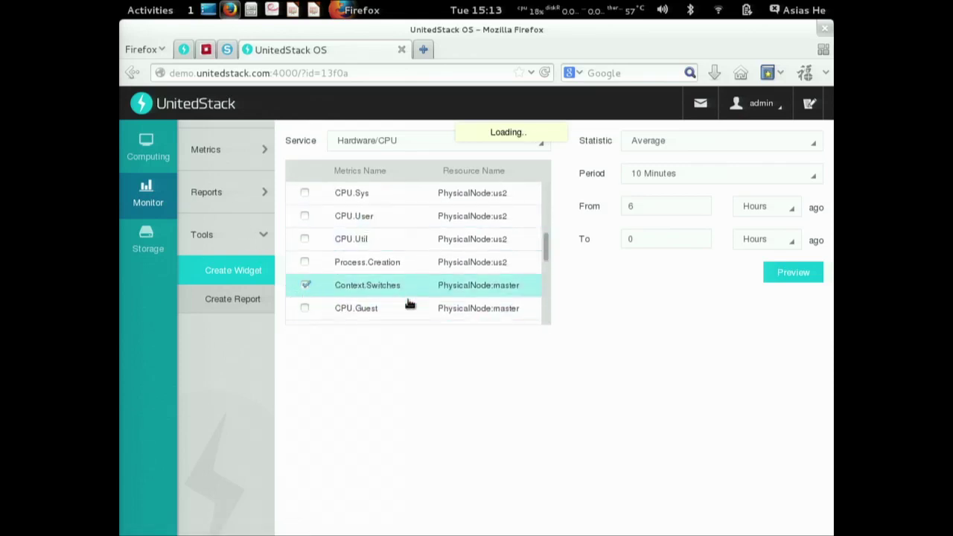
{"action": "left_click", "coordinate": [800, 273]}
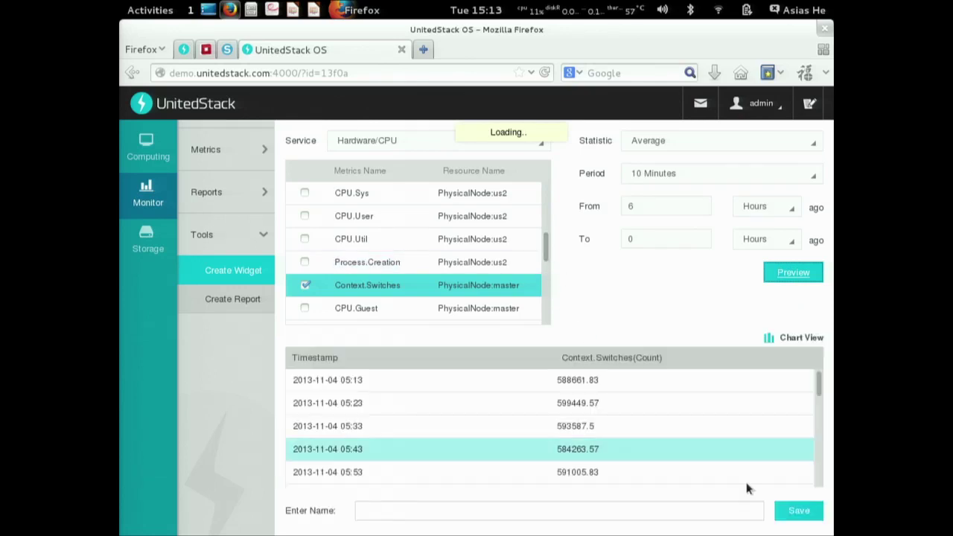
Save the widget as w-ccs-1, dismiss the confirmation and start a new report
{"action": "left_click", "coordinate": [757, 511]}
{"action": "type", "text": "w-ccs"}
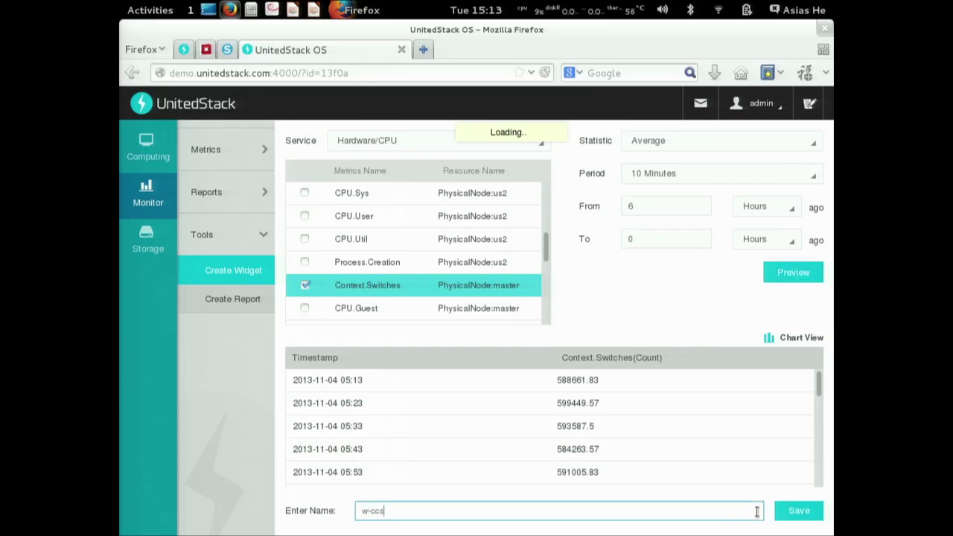
{"action": "type", "text": "-1"}
{"action": "left_click", "coordinate": [809, 519]}
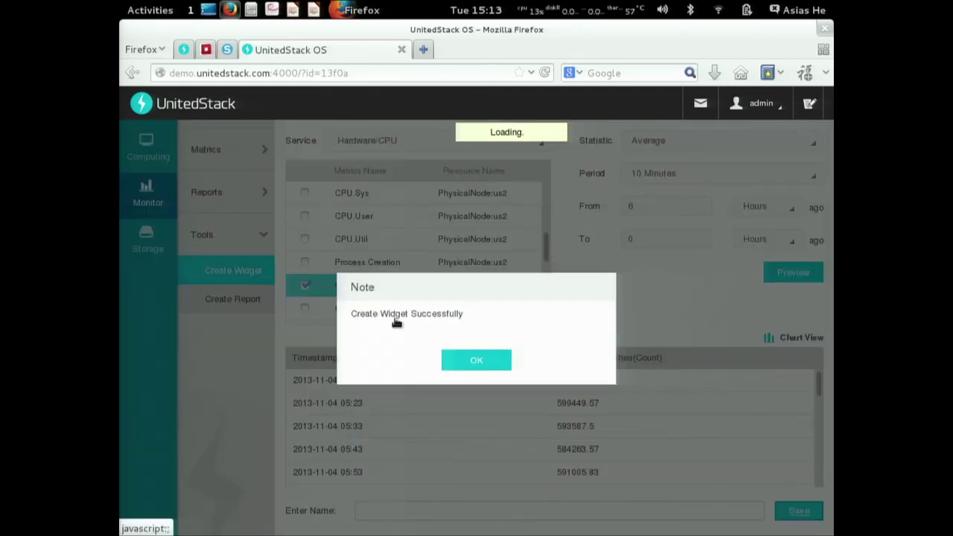
{"action": "left_click", "coordinate": [473, 361]}
{"action": "left_click", "coordinate": [252, 301]}
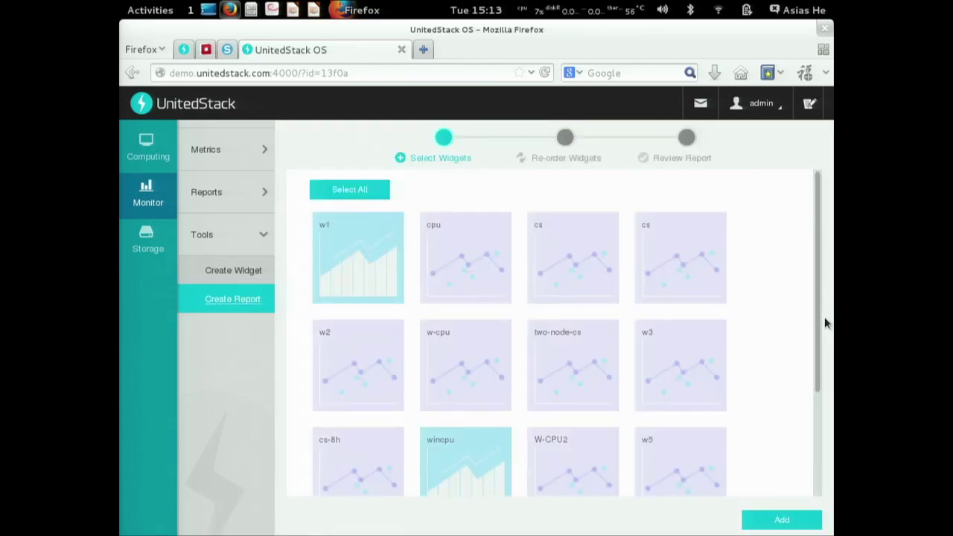
Choose the w-ccs-1 widget and add it to a new report
{"action": "left_click_drag", "start_coordinate": [819, 316], "coordinate": [819, 415]}
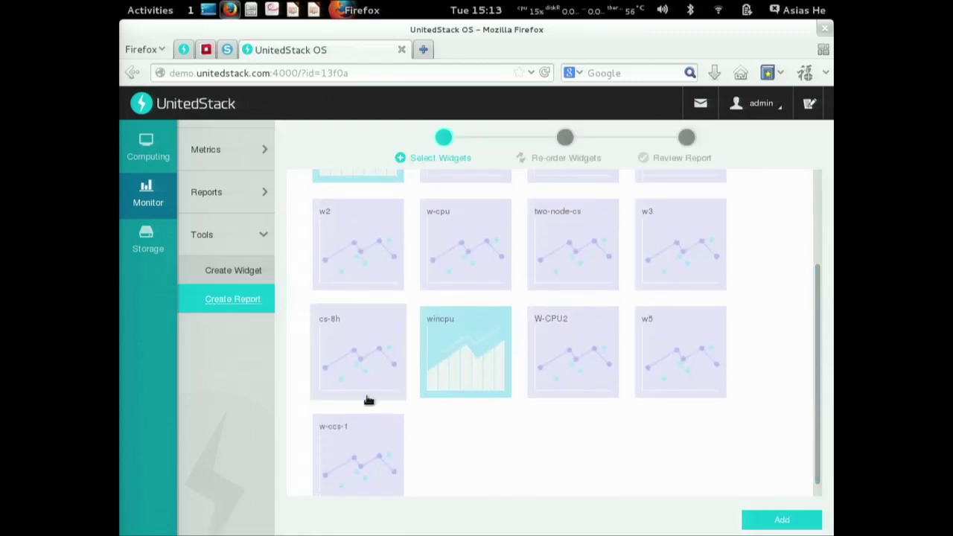
{"action": "left_click", "coordinate": [368, 482]}
{"action": "left_click", "coordinate": [816, 524]}
Give the report the name and description r-cw1, preview it, and save it
{"action": "left_click", "coordinate": [475, 218]}
{"action": "left_click", "coordinate": [462, 187]}
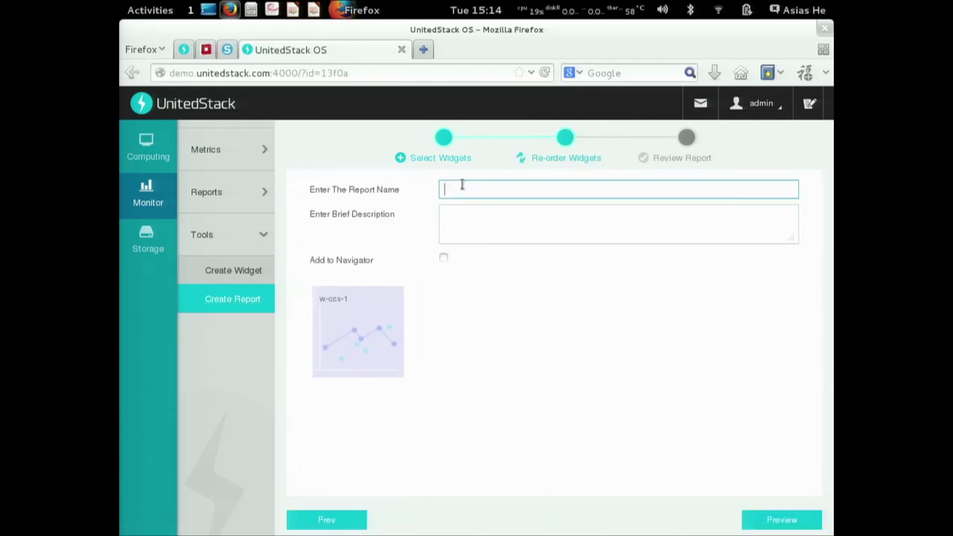
{"action": "type", "text": "r-cw"}
{"action": "key", "text": "Tab"}
{"action": "type", "text": "r-cw1"}
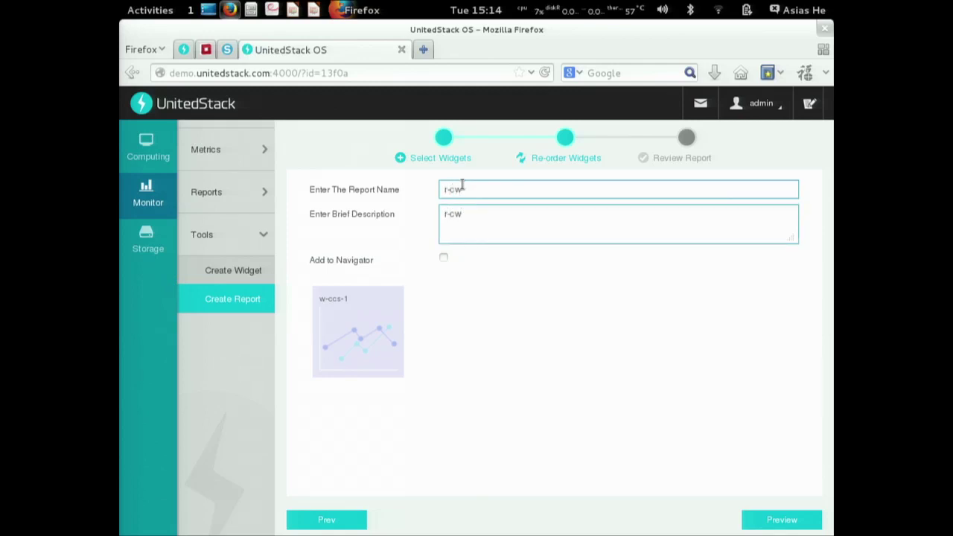
{"action": "left_click", "coordinate": [463, 186]}
{"action": "type", "text": "1"}
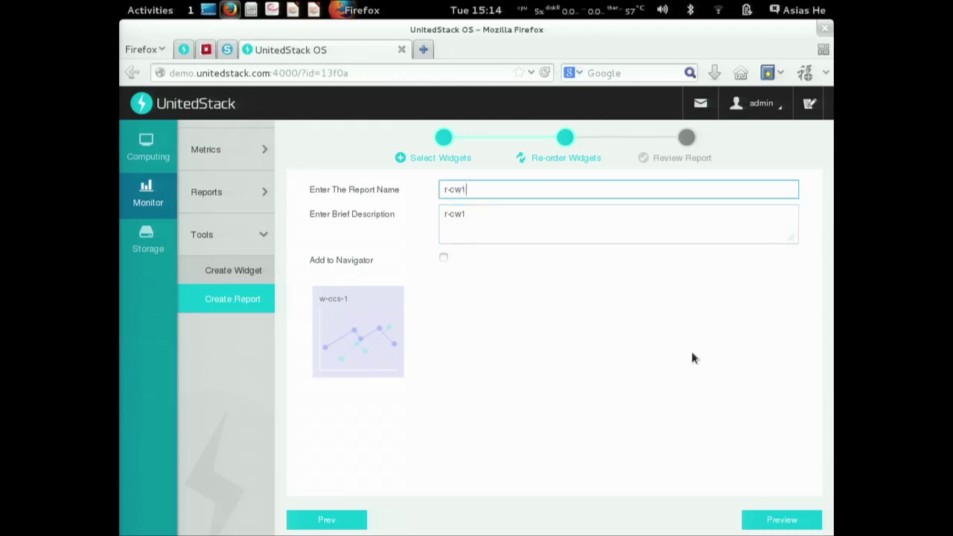
{"action": "left_click", "coordinate": [796, 521]}
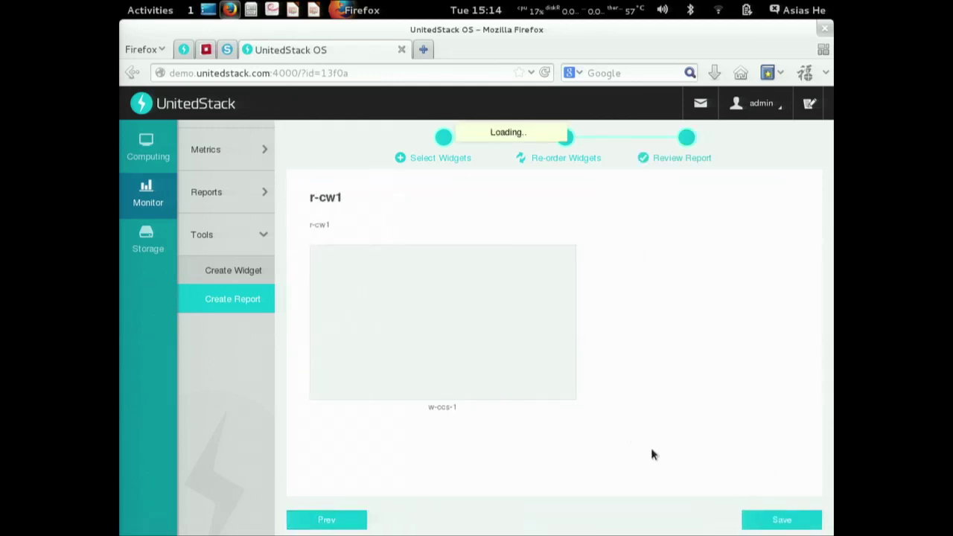
{"action": "left_click", "coordinate": [760, 528]}
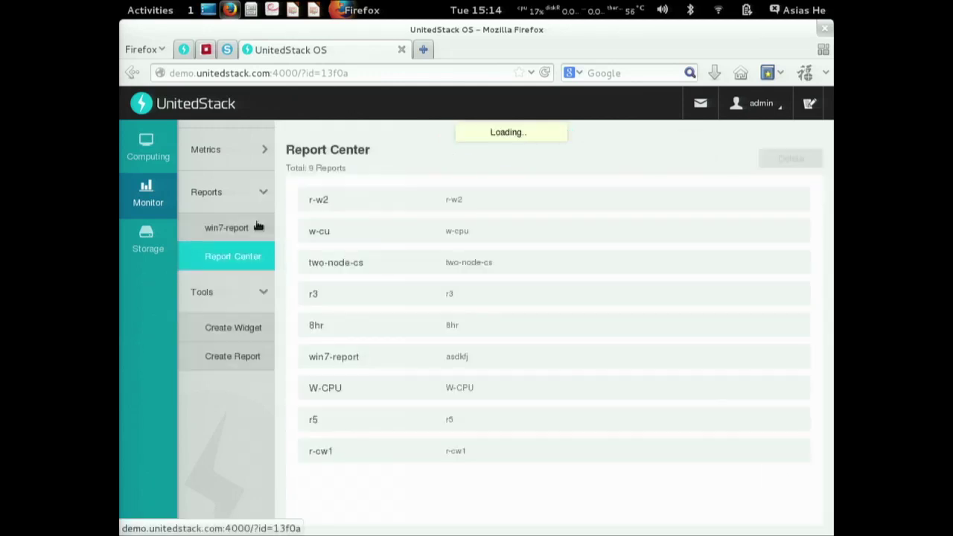
Expand r-cw1 in Report Center and enlarge its Context.Switches chart, then close the chart
{"action": "left_click", "coordinate": [245, 255]}
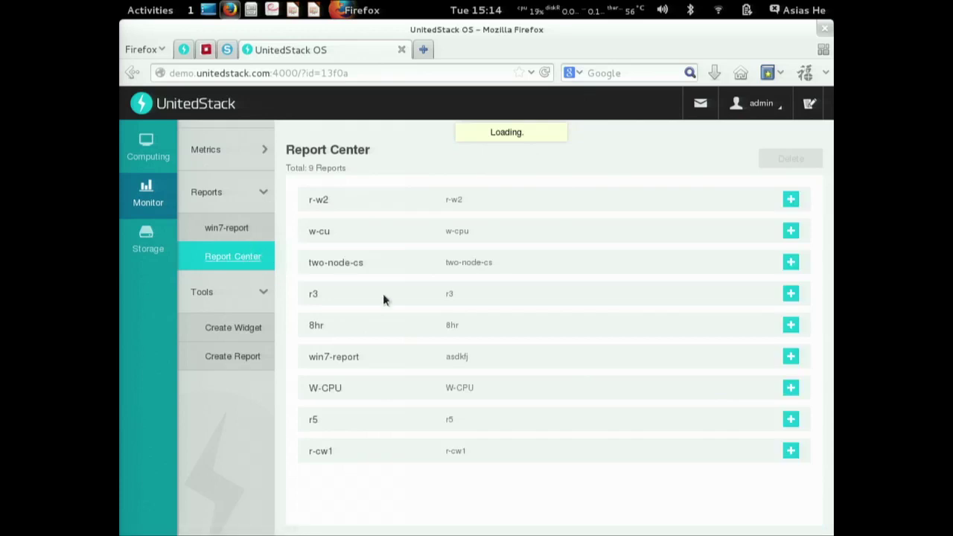
{"action": "left_click", "coordinate": [681, 454]}
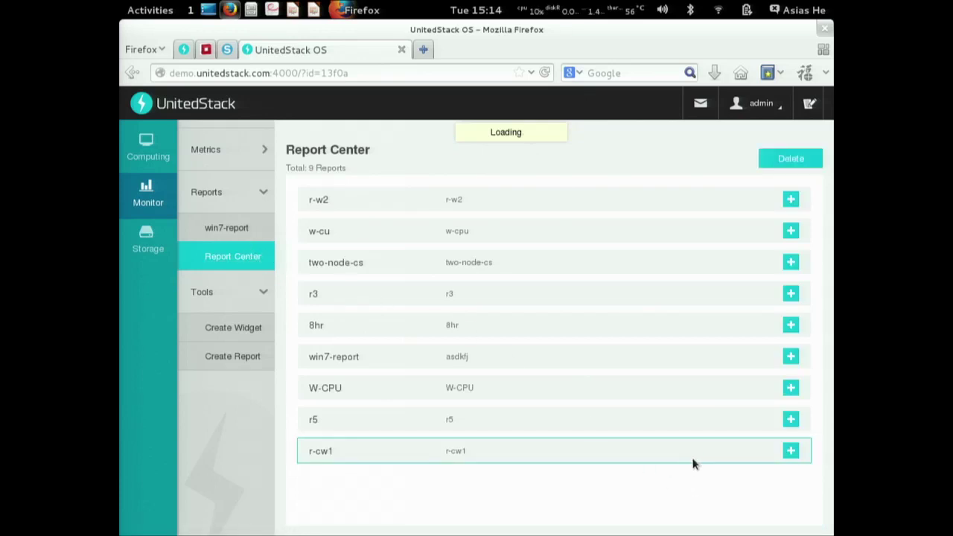
{"action": "left_click", "coordinate": [790, 451]}
{"action": "left_click_drag", "start_coordinate": [817, 383], "coordinate": [809, 487]}
{"action": "left_click", "coordinate": [529, 455]}
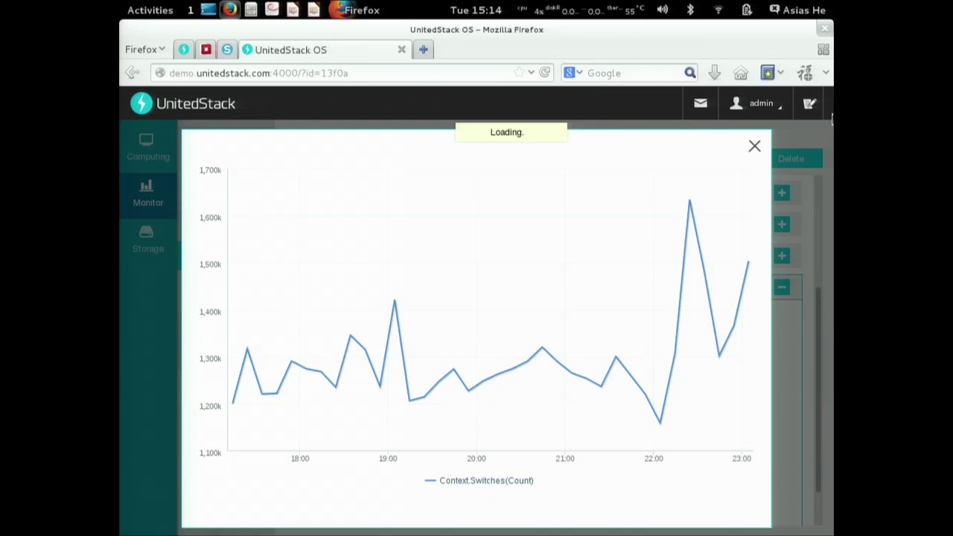
{"action": "left_click", "coordinate": [754, 148]}
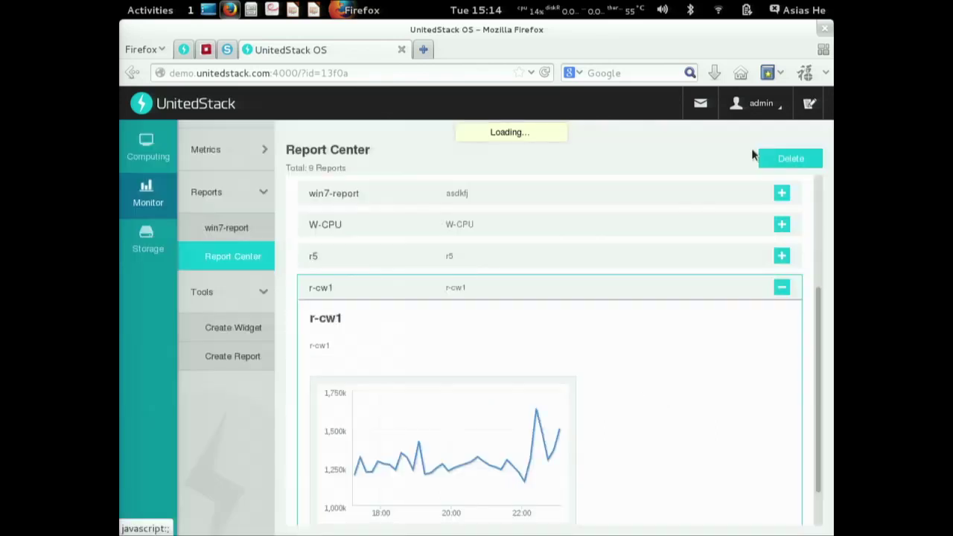
{"action": "left_click", "coordinate": [147, 239]}
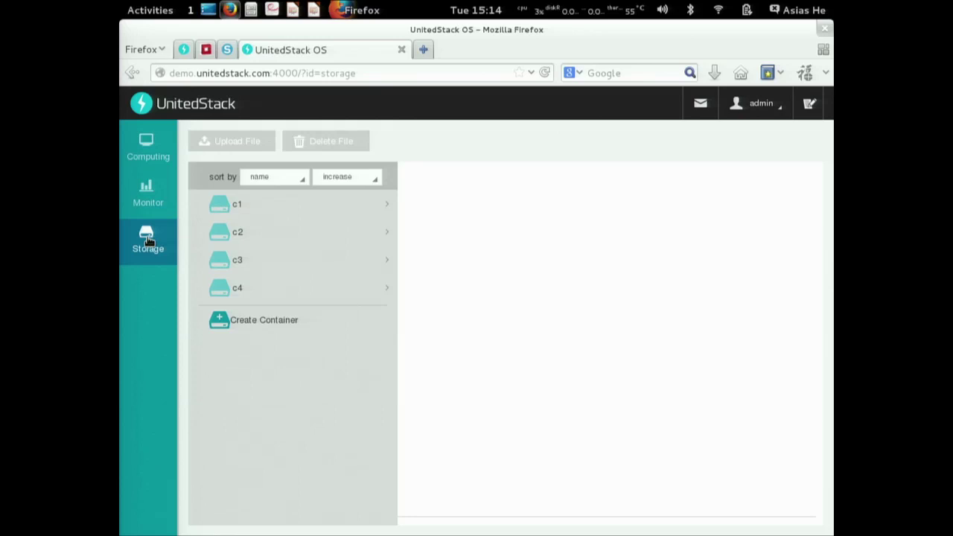
Switch the account to the ADMIN role
{"action": "left_click", "coordinate": [772, 105]}
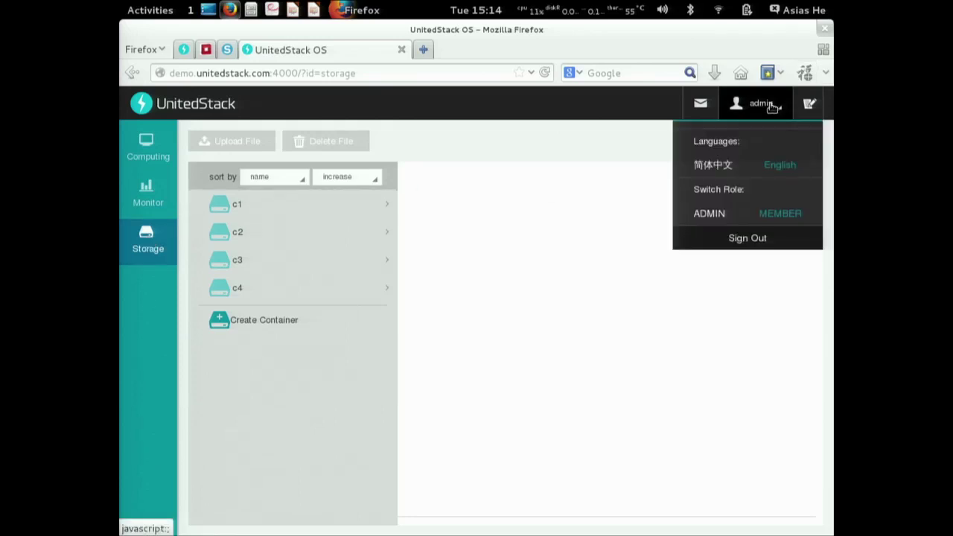
{"action": "left_click", "coordinate": [690, 218]}
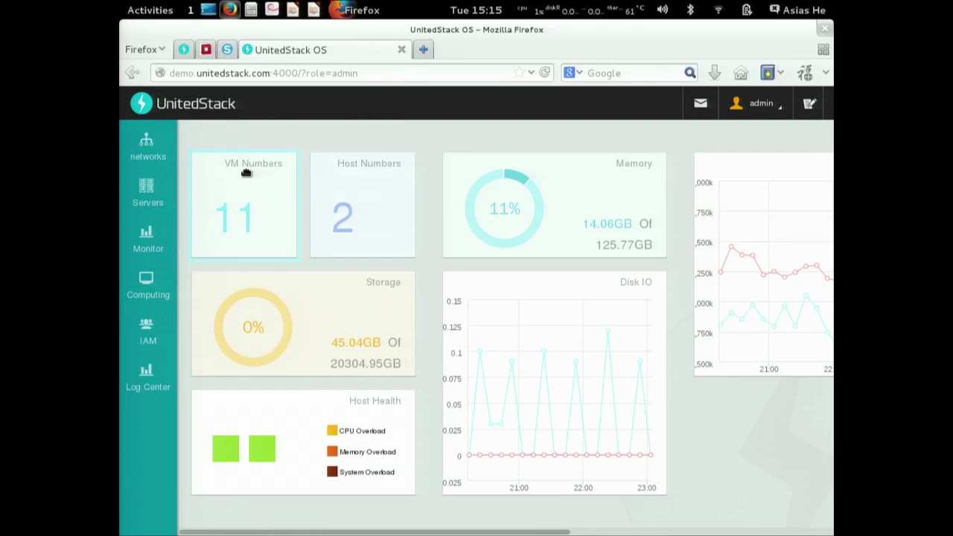
On the Servers page, start Add Server to open the machine discovery dialog
{"action": "left_click", "coordinate": [168, 196]}
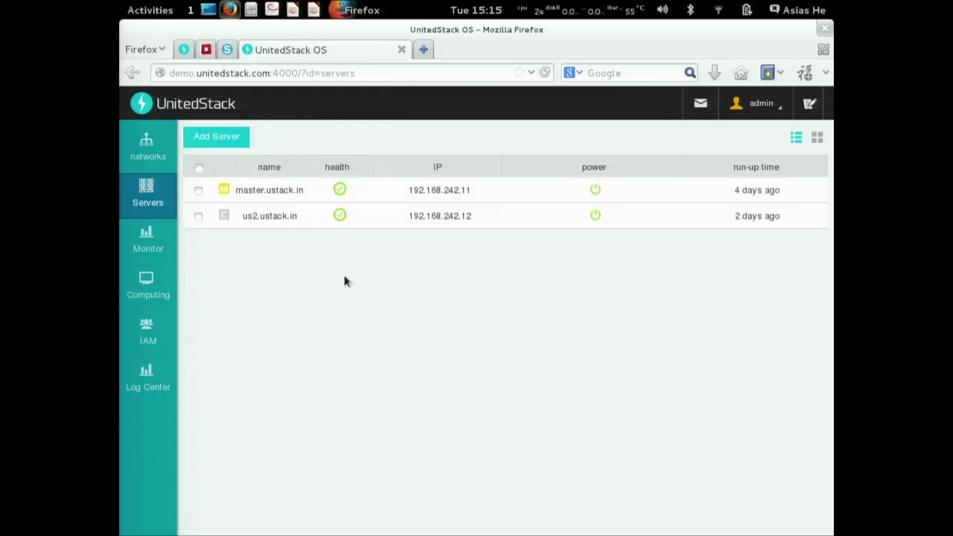
{"action": "left_click", "coordinate": [215, 140]}
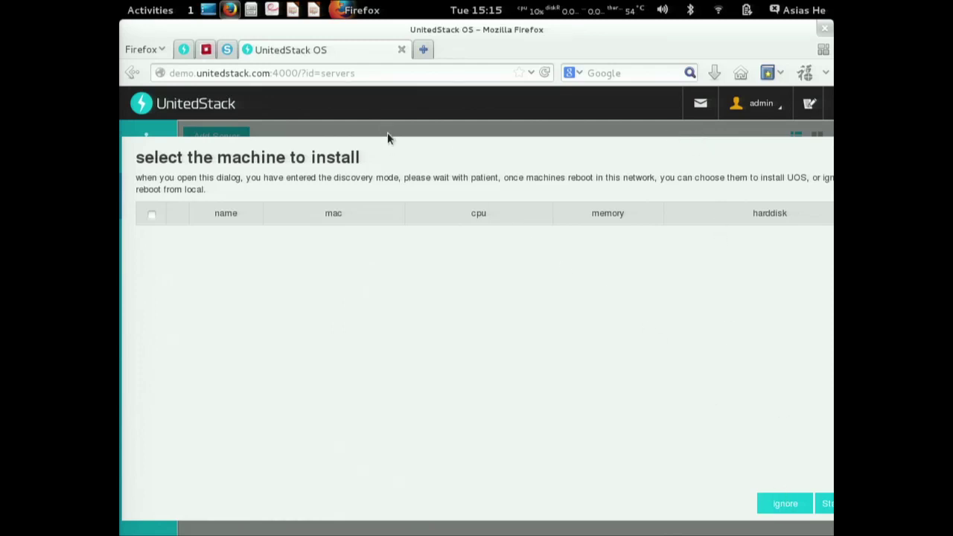
{"action": "key", "text": "alt+Tab"}
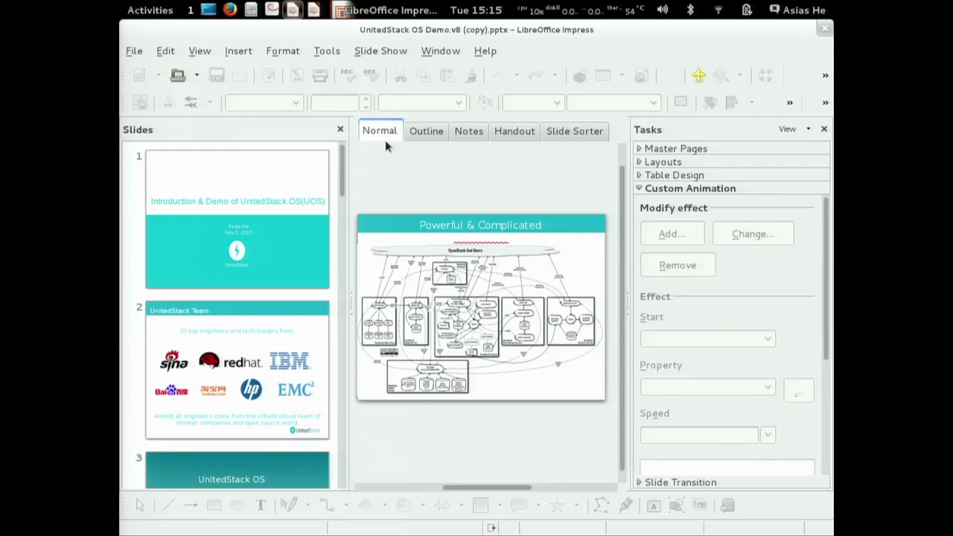
{"action": "key", "text": "alt+Tab"}
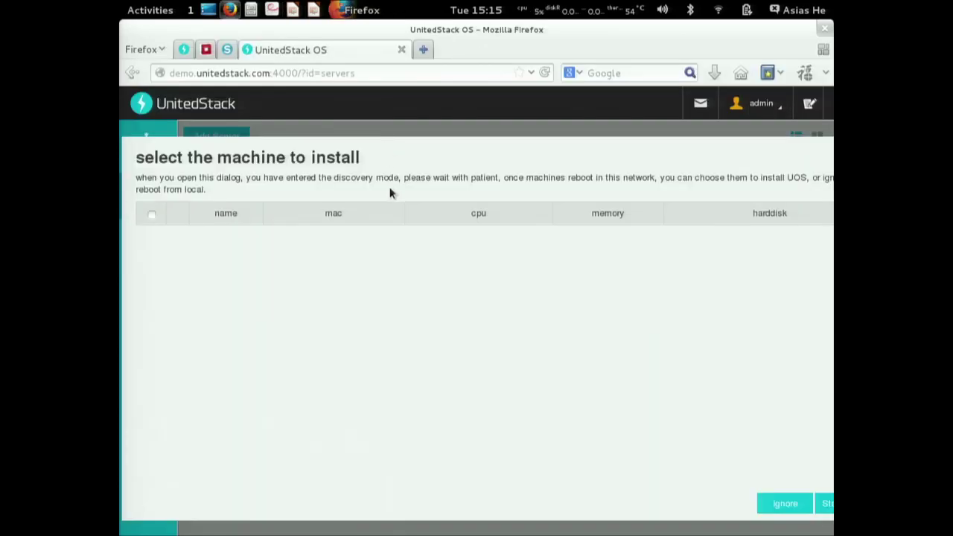